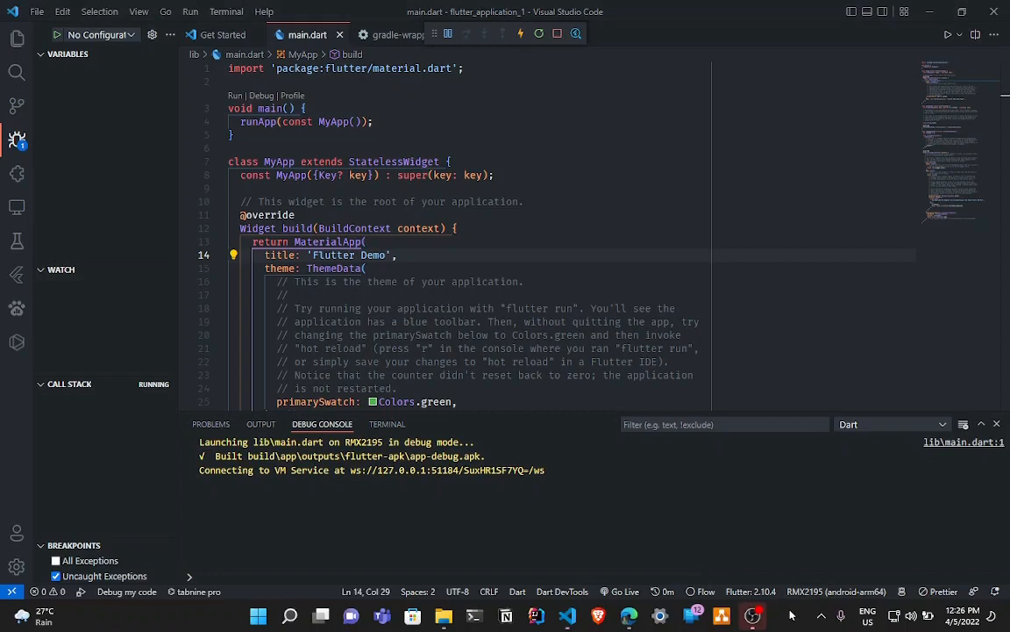
Try to create an Android emulator from the VS Code device selector.
left_click(831, 592)
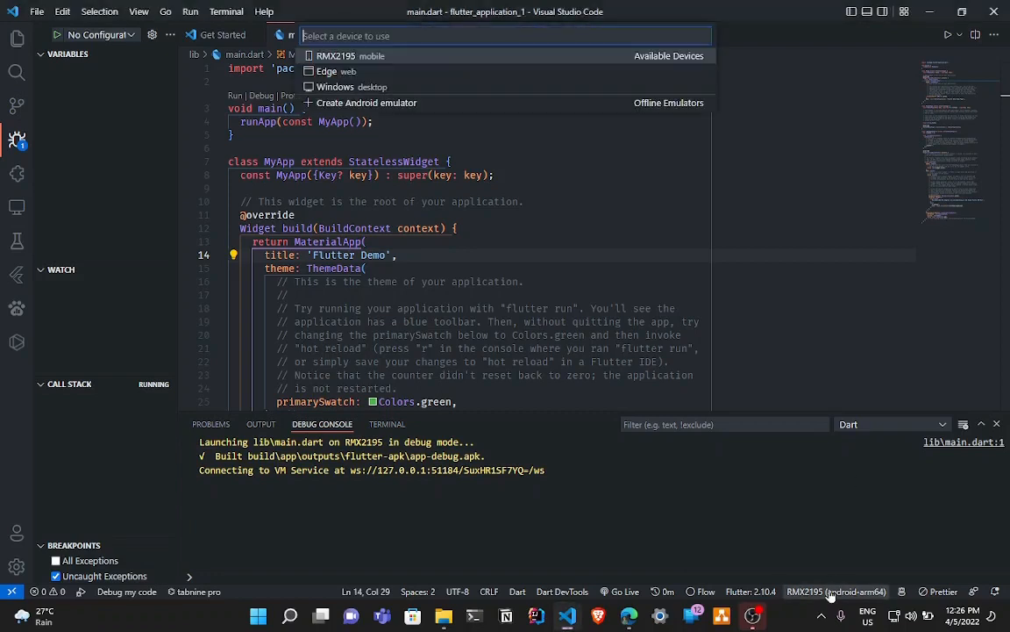
left_click(537, 58)
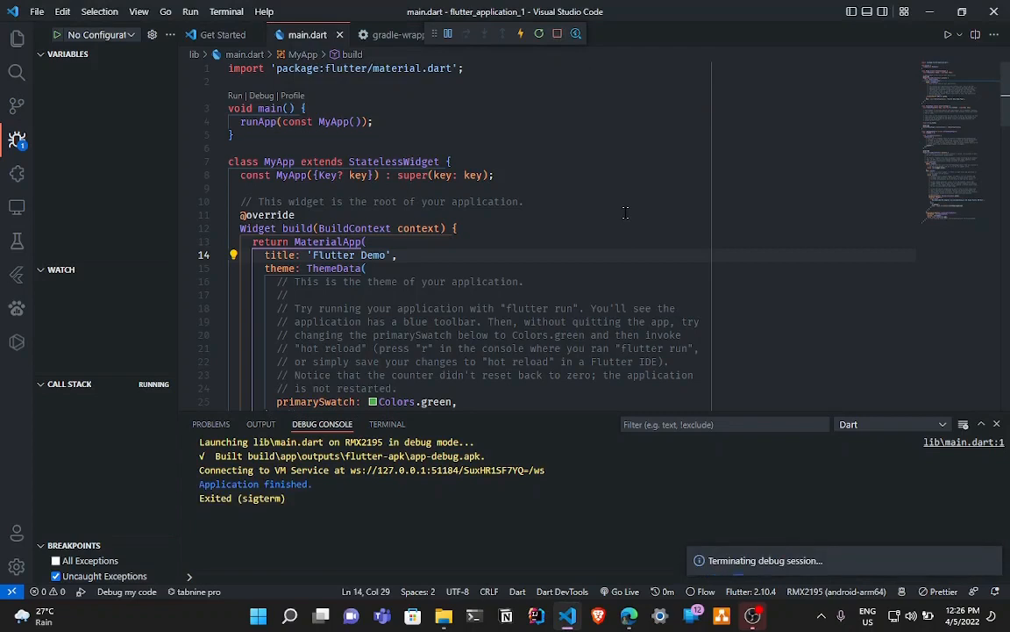
left_click(807, 596)
left_click(808, 597)
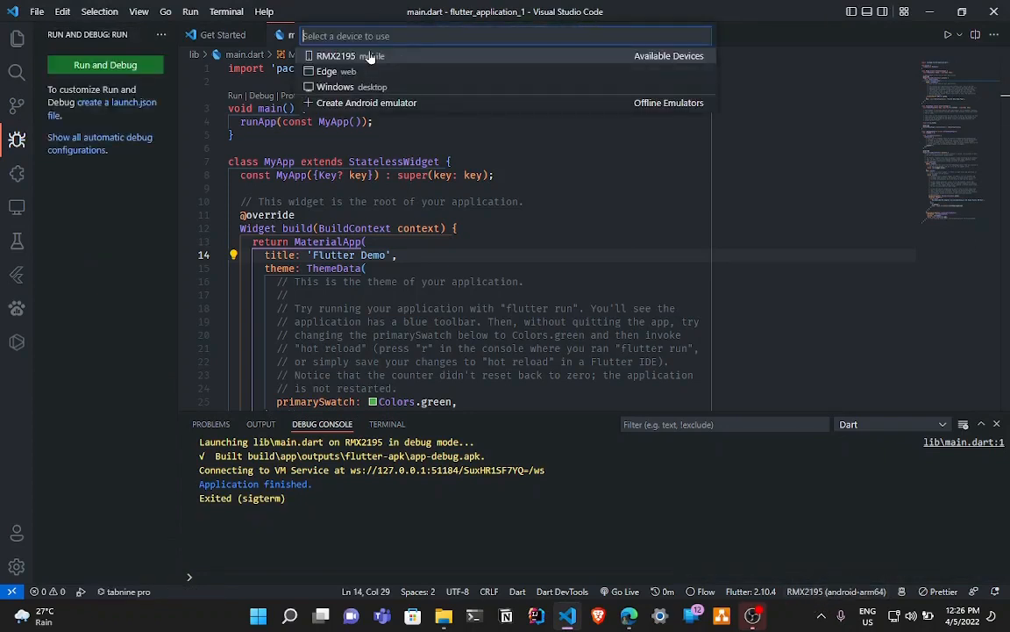
left_click(325, 107)
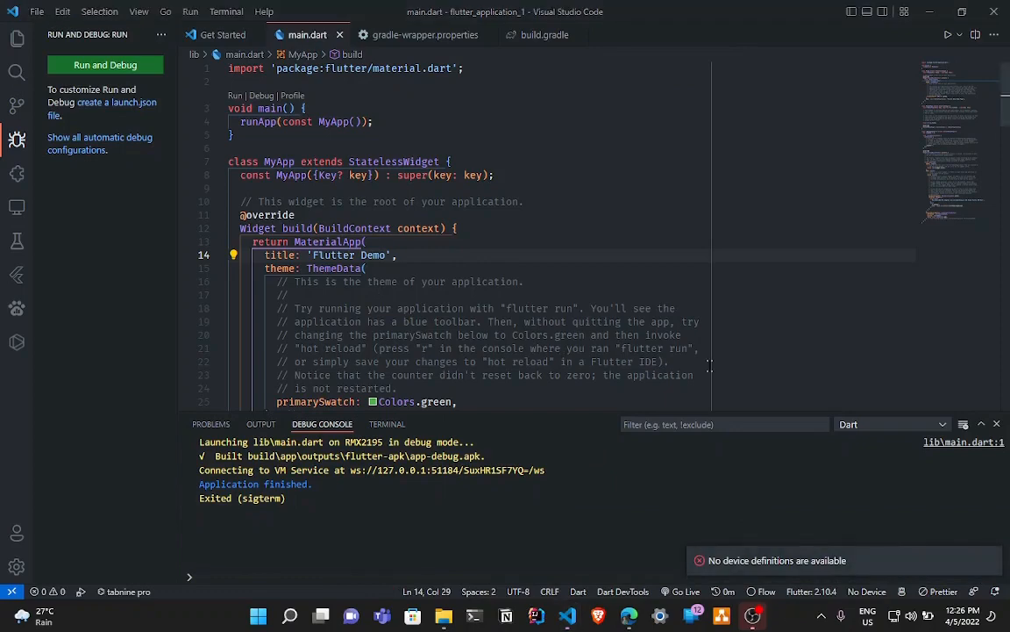
Search the system for "android" and launch Android Studio.
key("super")
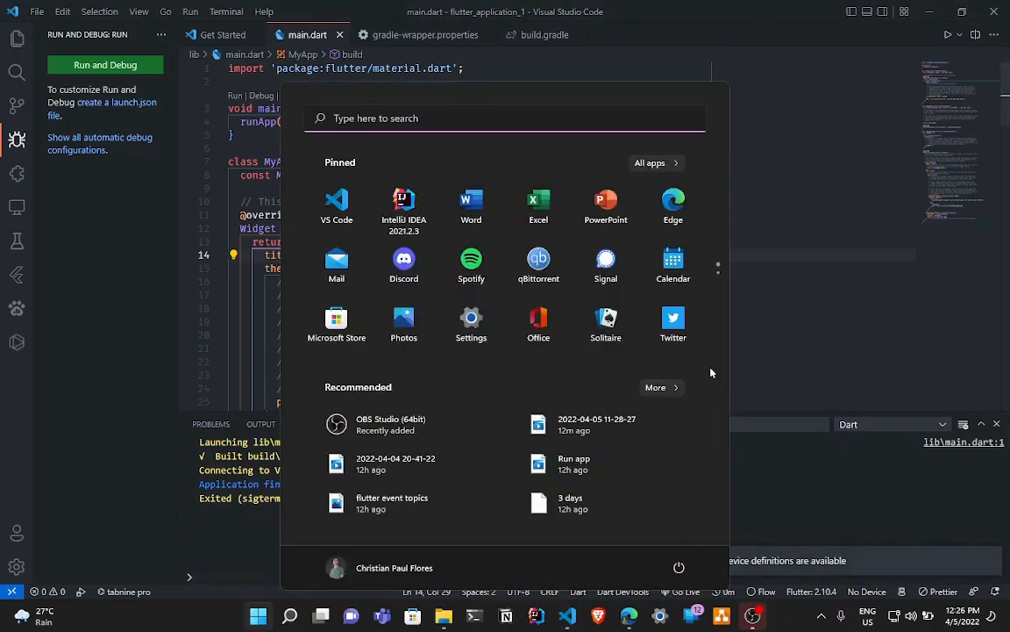
type("droud")
key("ctrl+a")
type("androu")
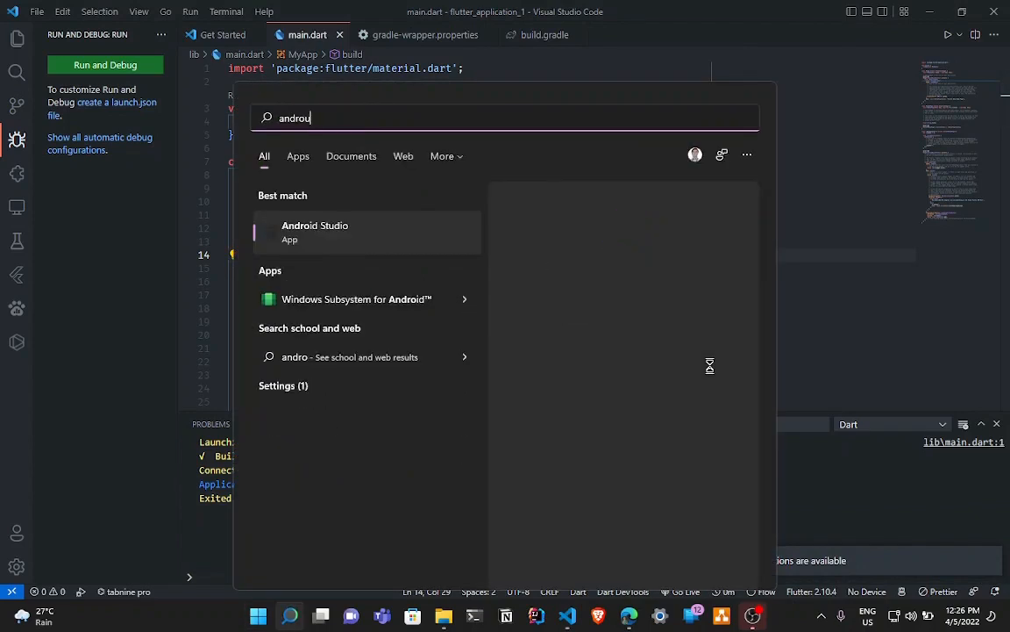
key("BackSpace")
type("id")
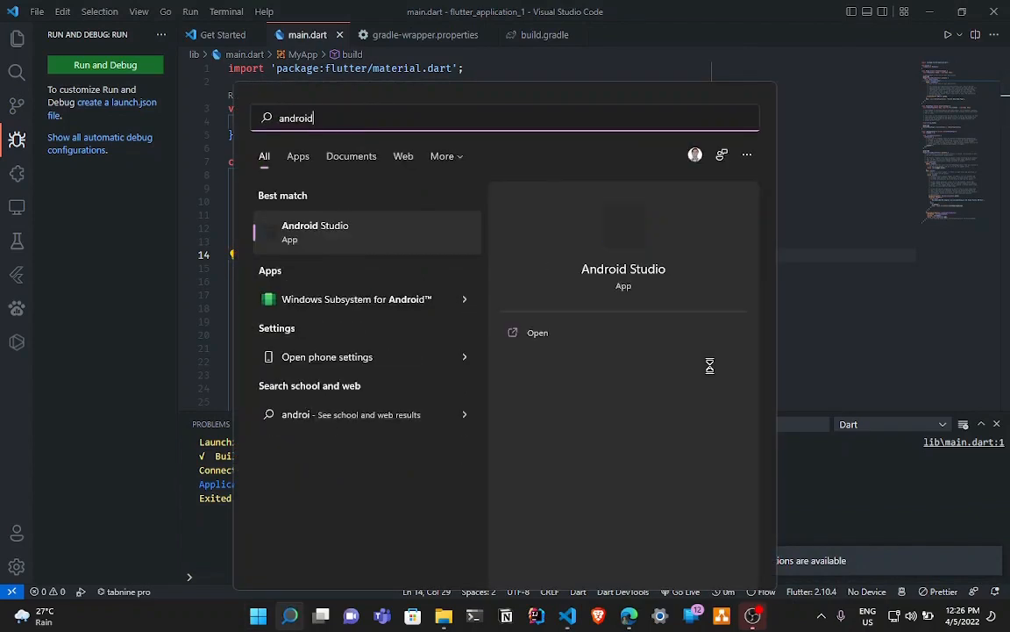
left_click(375, 234)
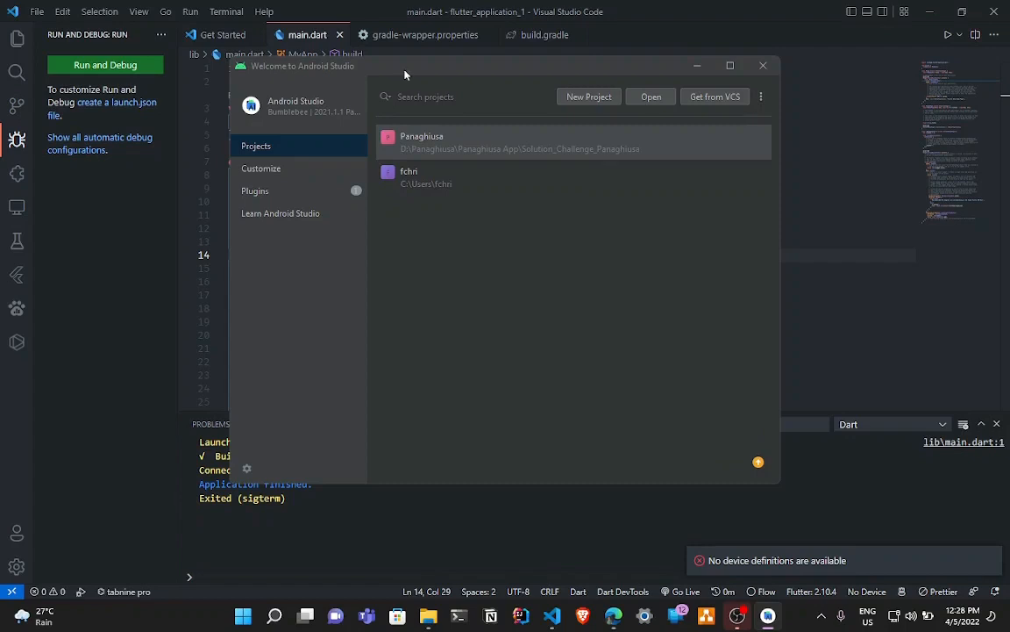
Open the Virtual Device Manager from the Android Studio welcome window.
left_click(760, 97)
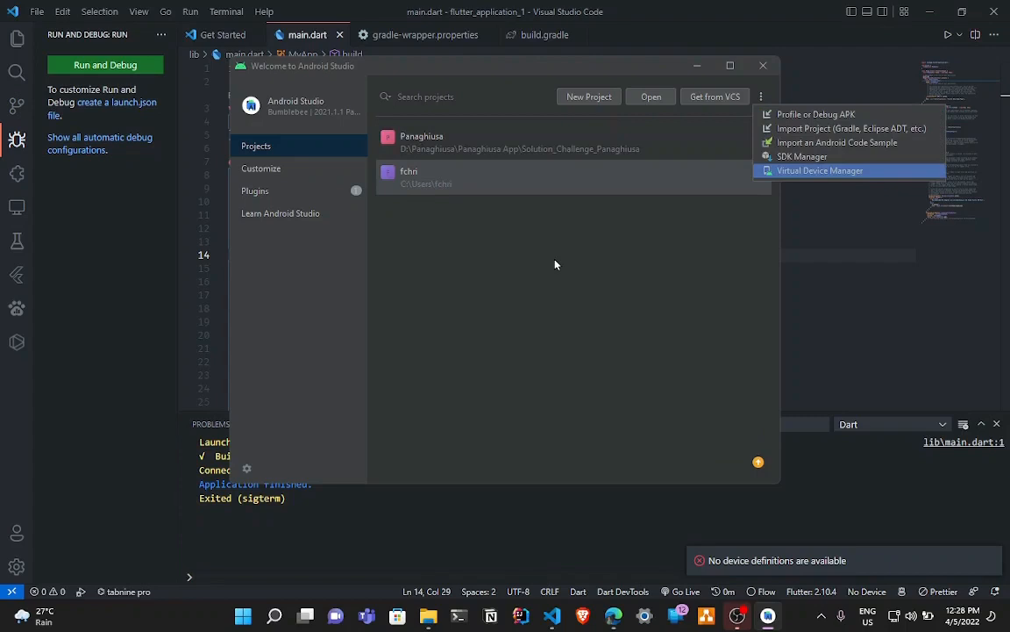
left_click(482, 349)
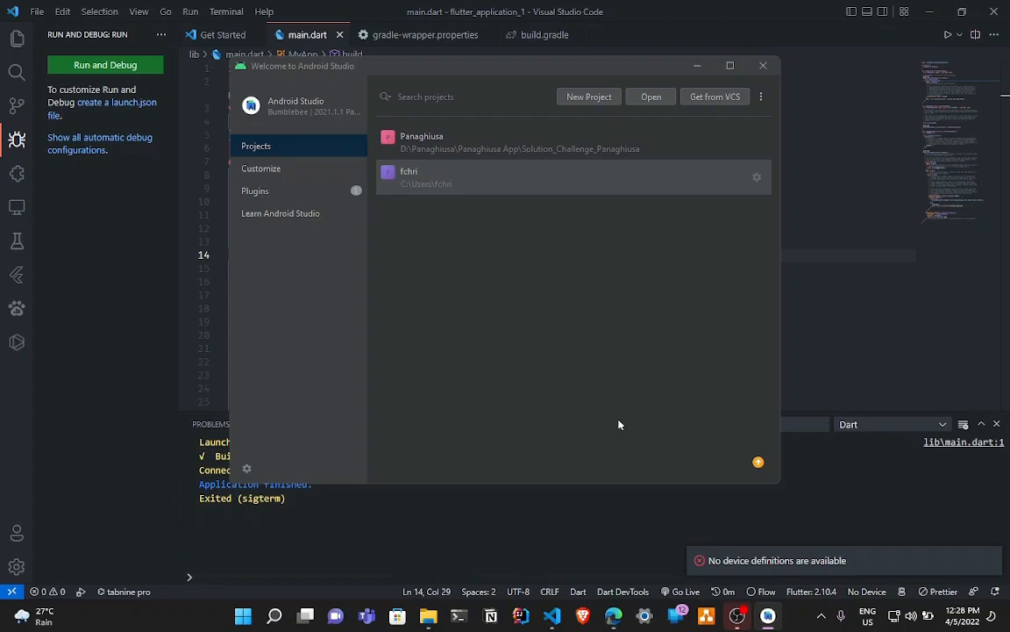
left_click(761, 97)
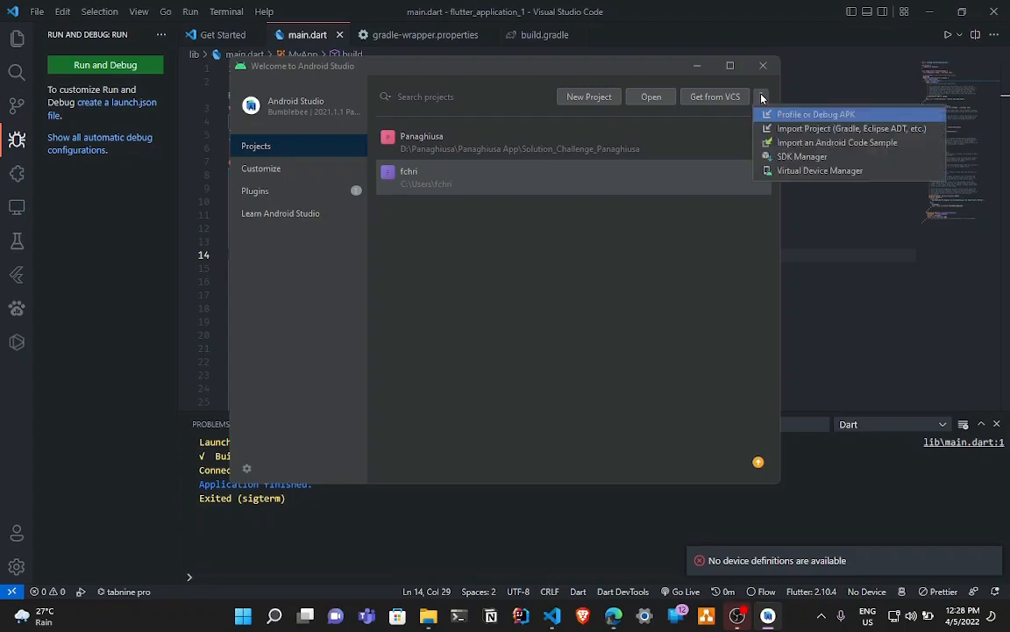
left_click(820, 171)
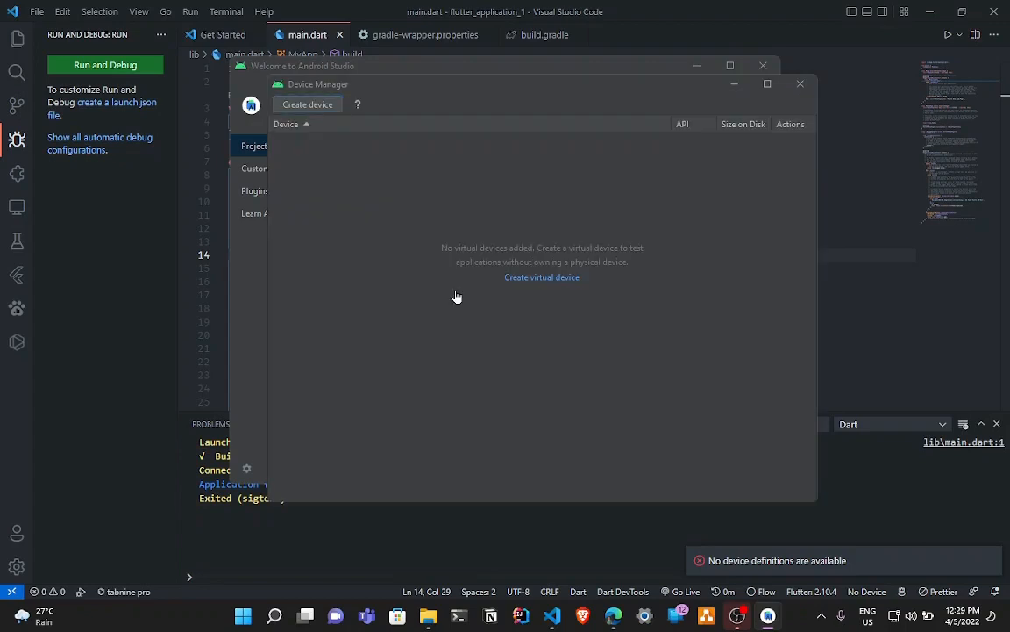
Start creating a virtual device using the Pixel 5 hardware definition from the Phone category.
left_click(532, 286)
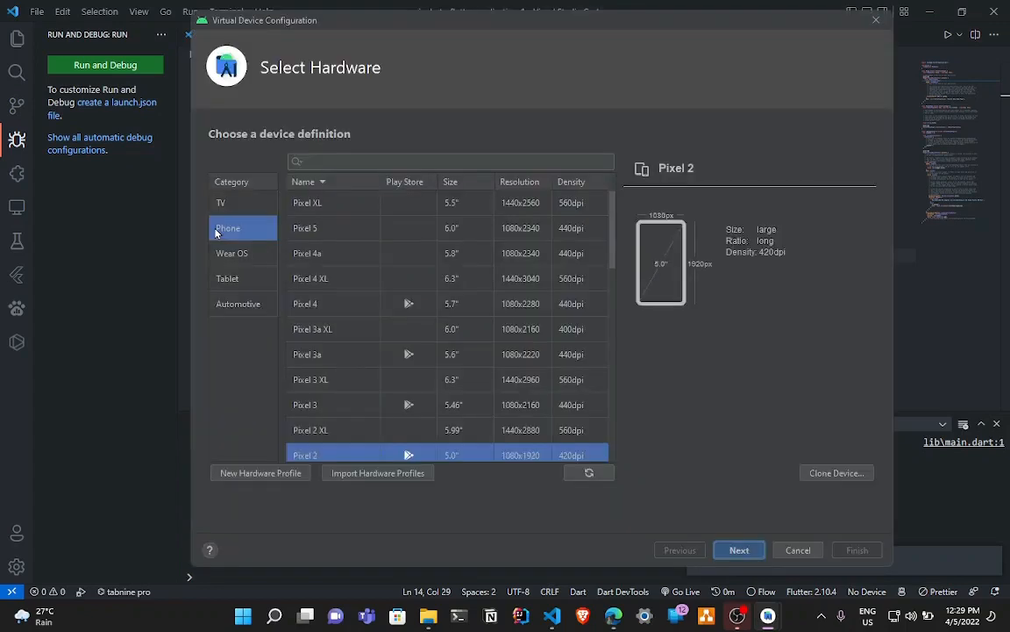
left_click(216, 233)
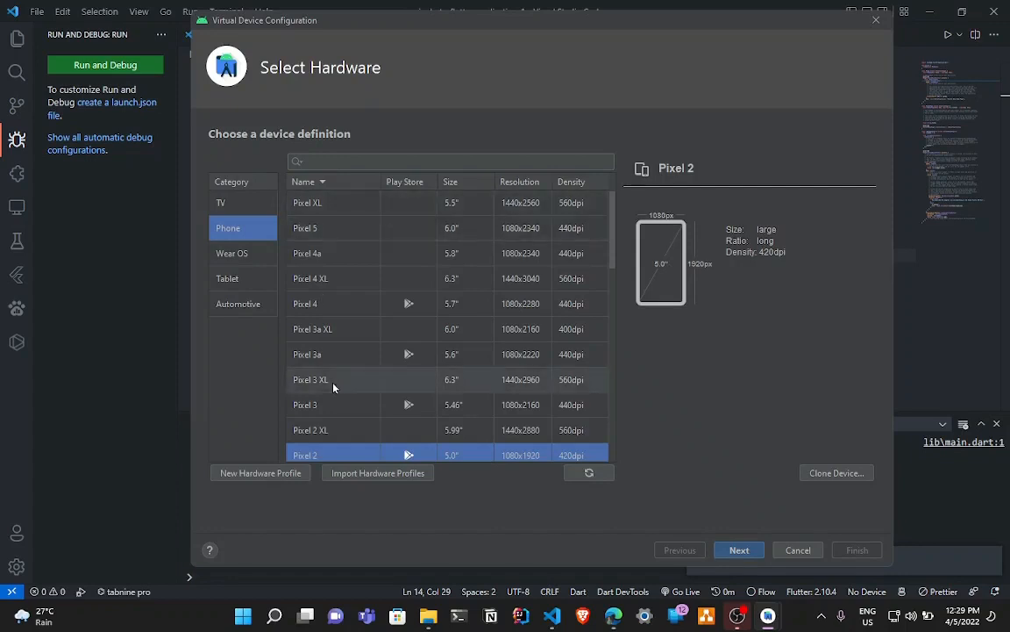
left_click(334, 230)
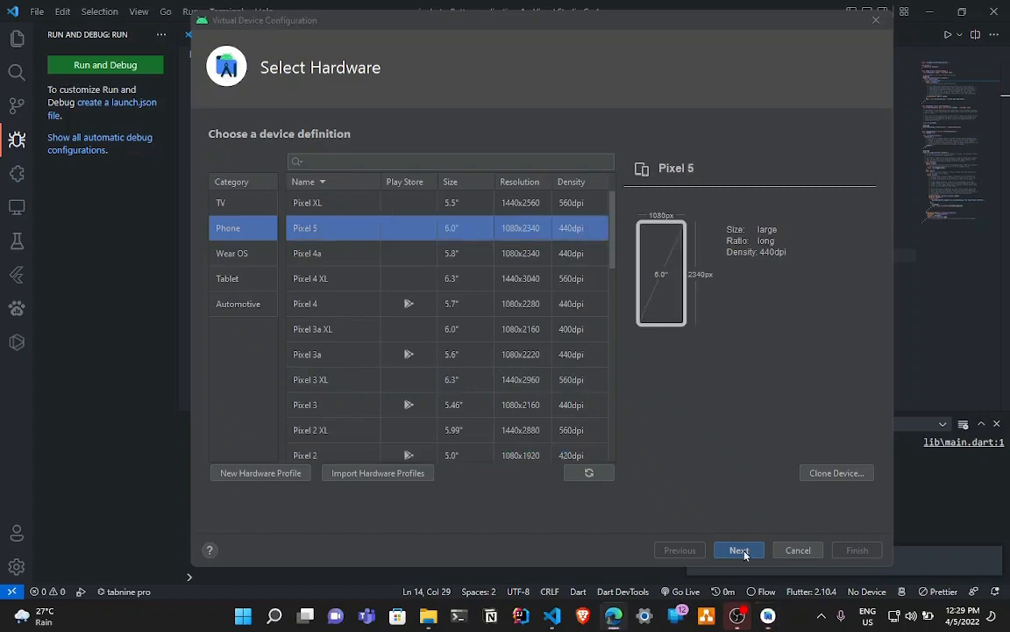
left_click(743, 551)
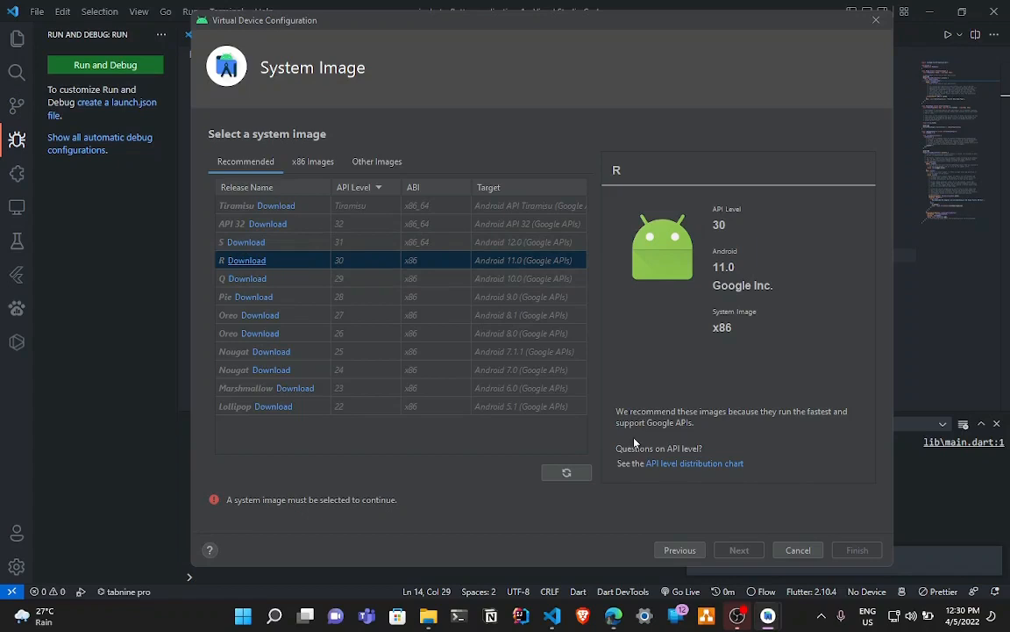
Download the R system image (API 30, Android 11.0 x86) and use it for the virtual device.
left_click(249, 261)
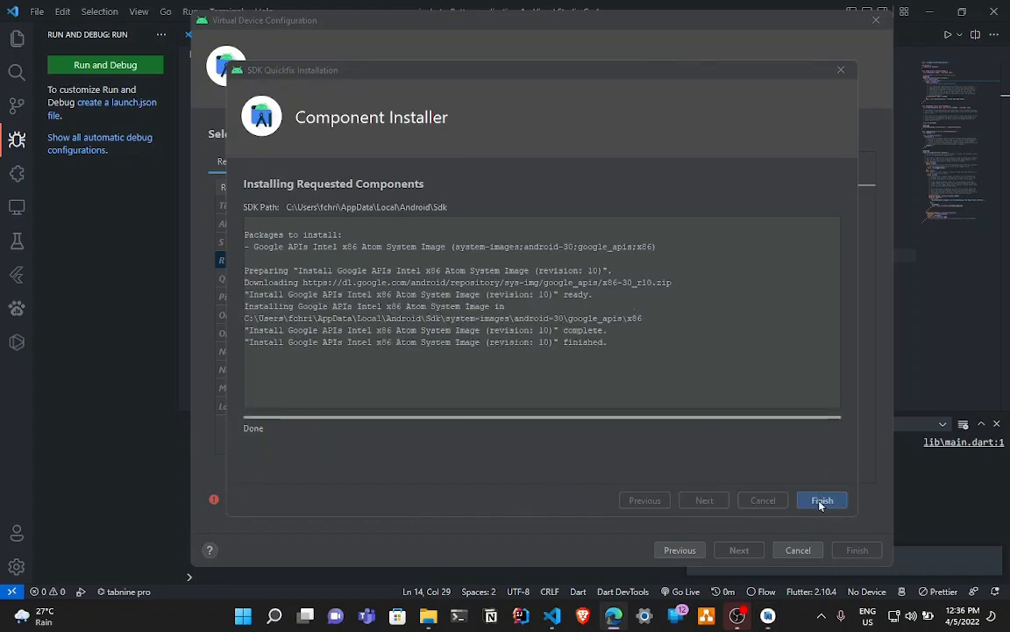
left_click(822, 503)
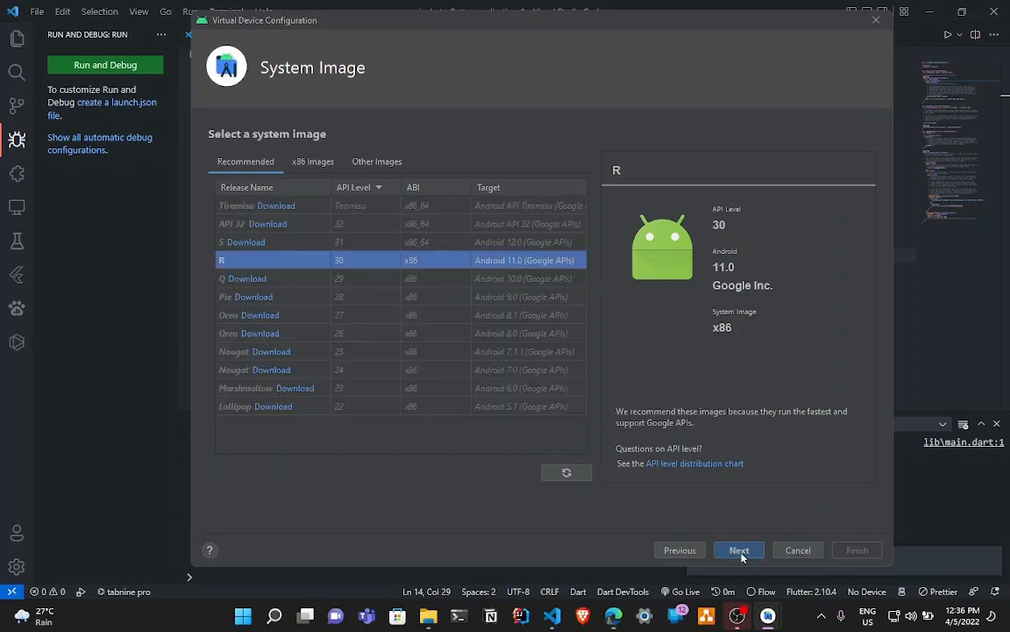
key("Return")
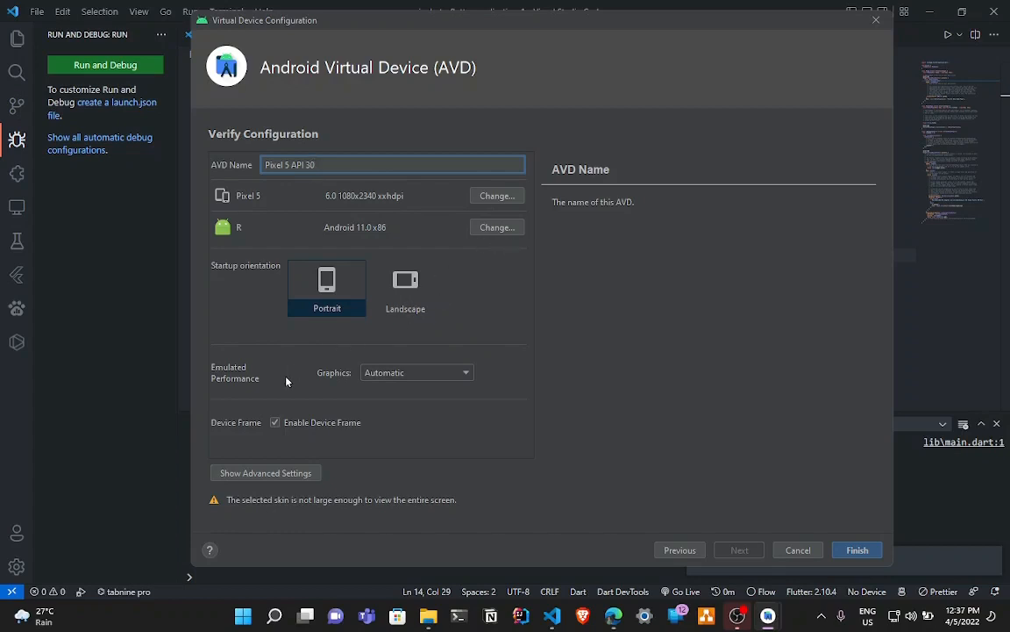
Set the virtual device's graphics to Hardware - GLES 2.0 and review its advanced settings down to keyboard input.
left_click(425, 374)
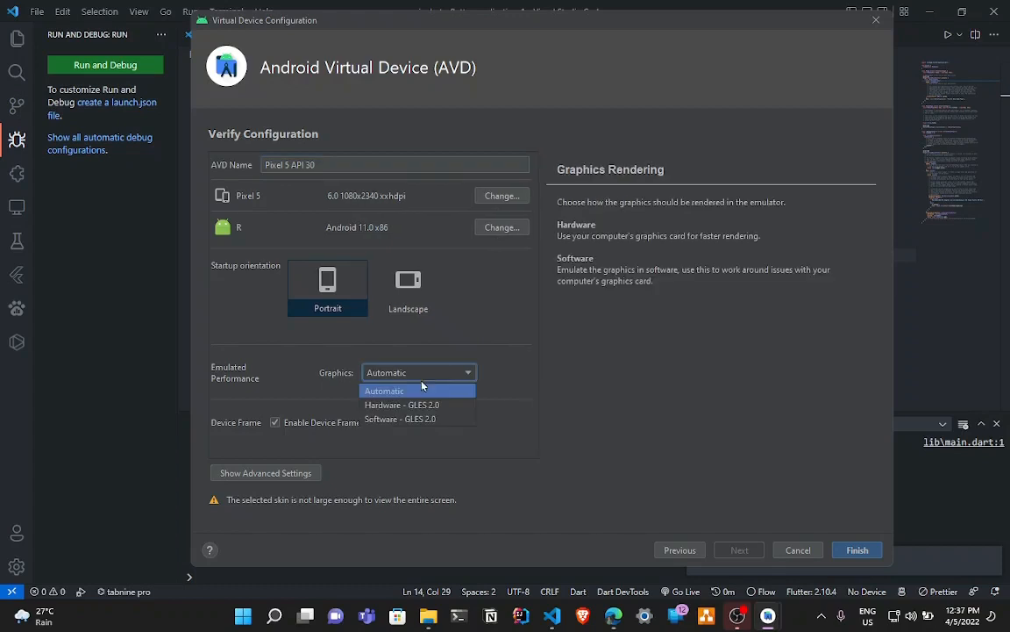
left_click(418, 406)
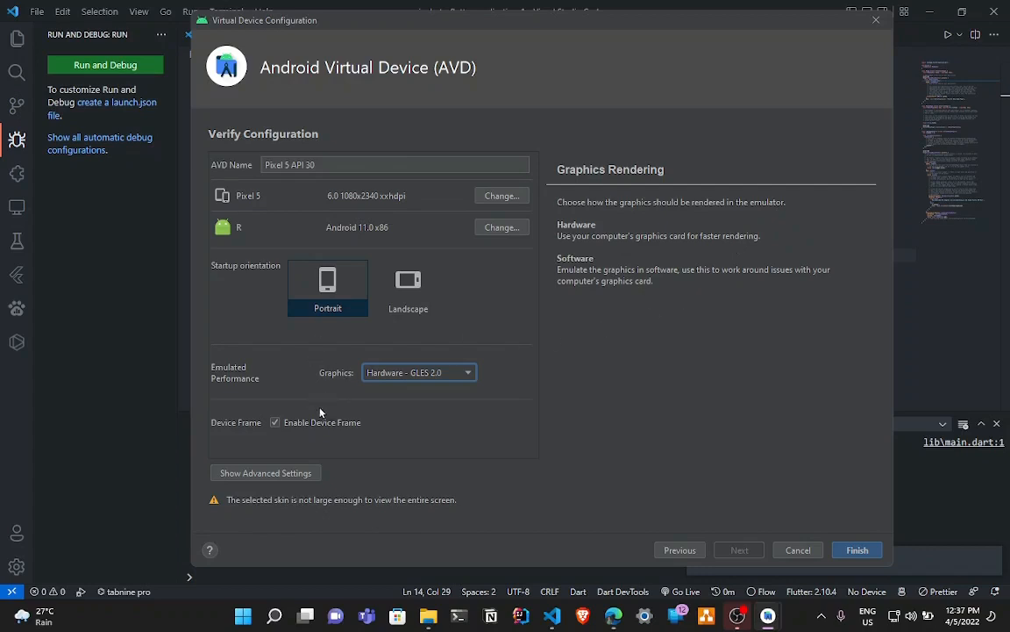
left_click(283, 478)
scroll(443, 354, "down", 3)
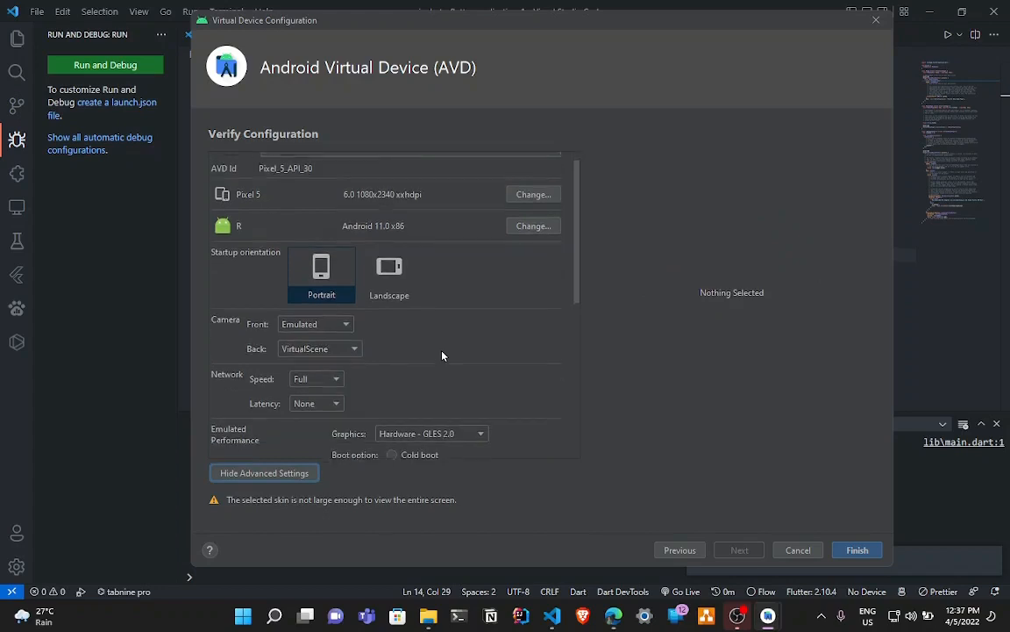
scroll(283, 413, "down", 4)
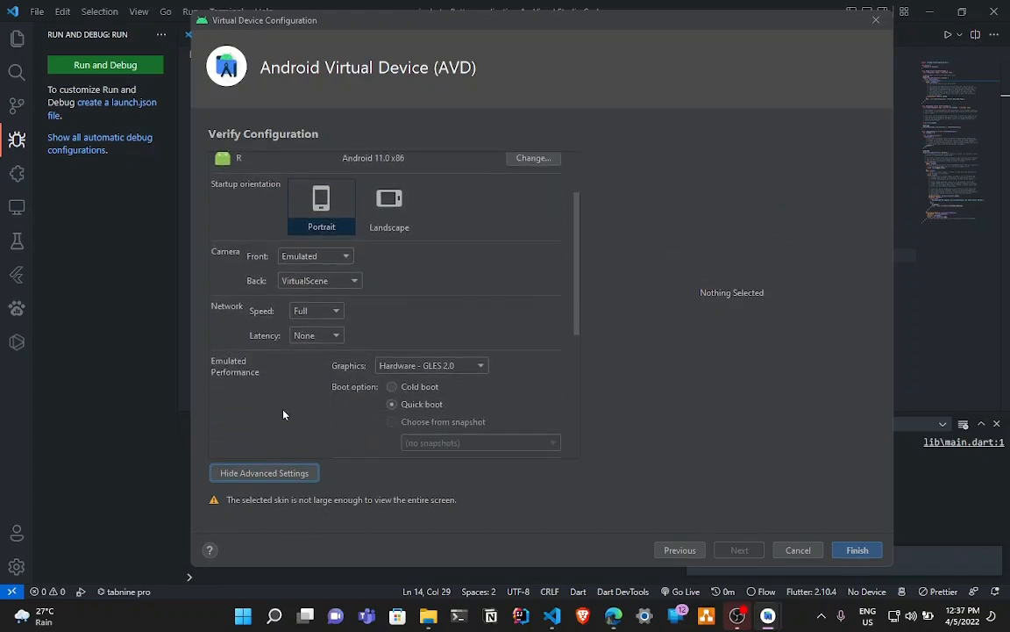
scroll(298, 386, "down", 6)
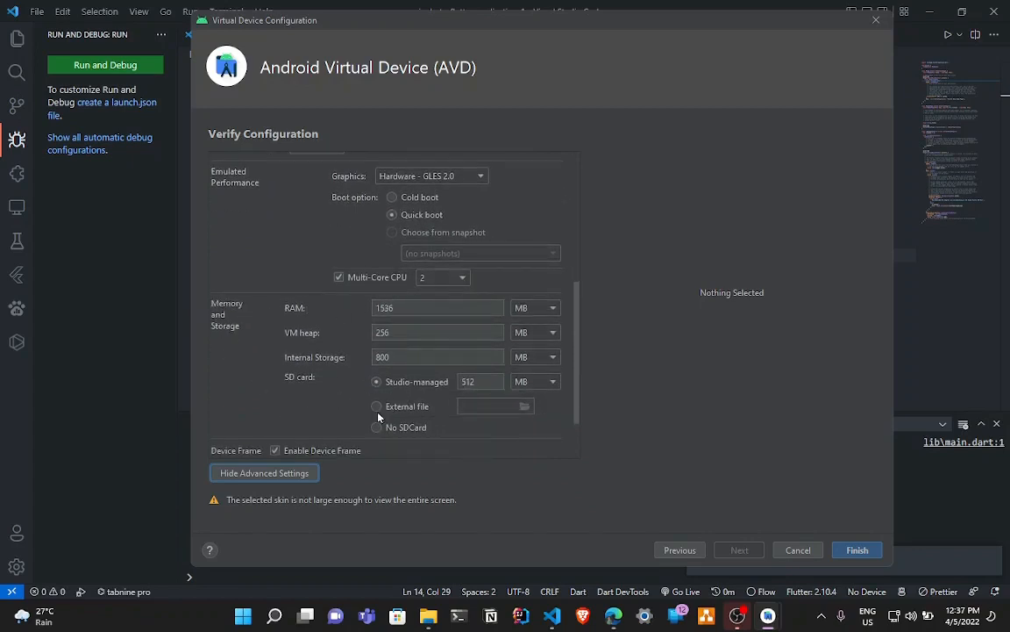
scroll(318, 402, "down", 3)
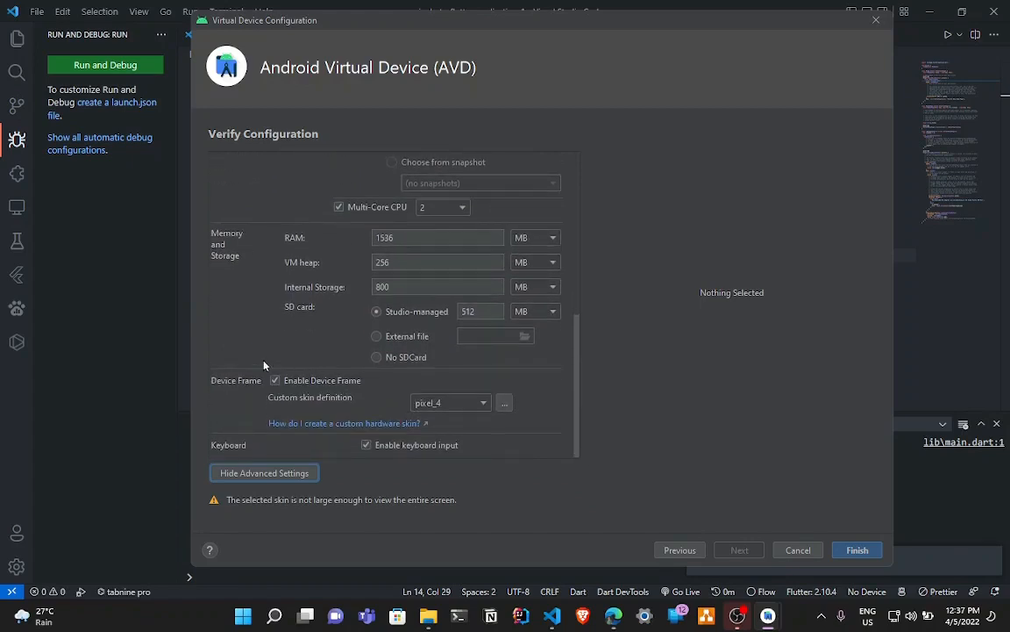
scroll(234, 366, "up", 5)
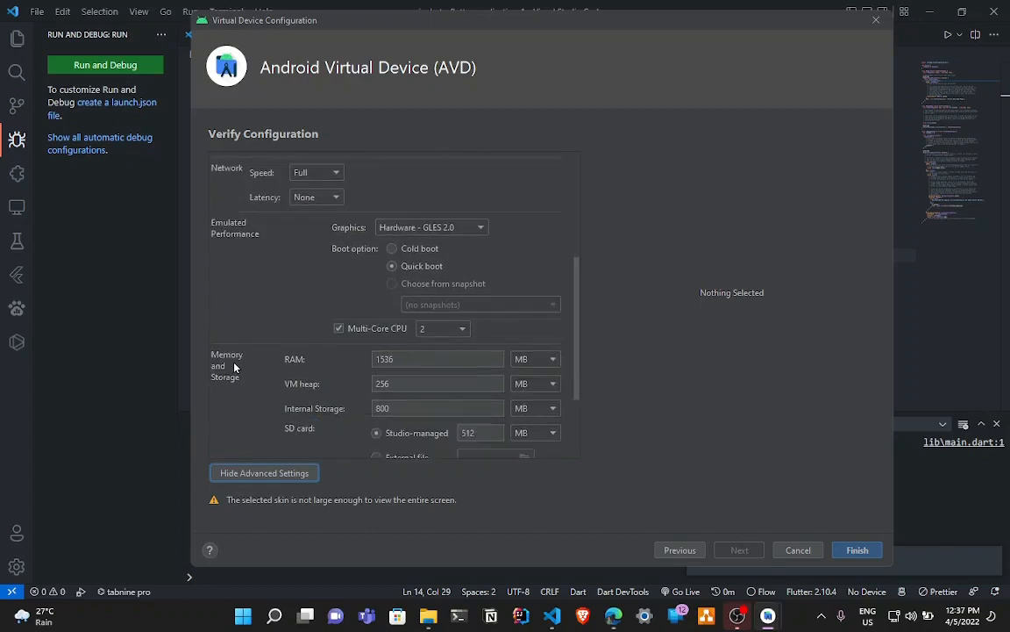
scroll(235, 365, "down", 5)
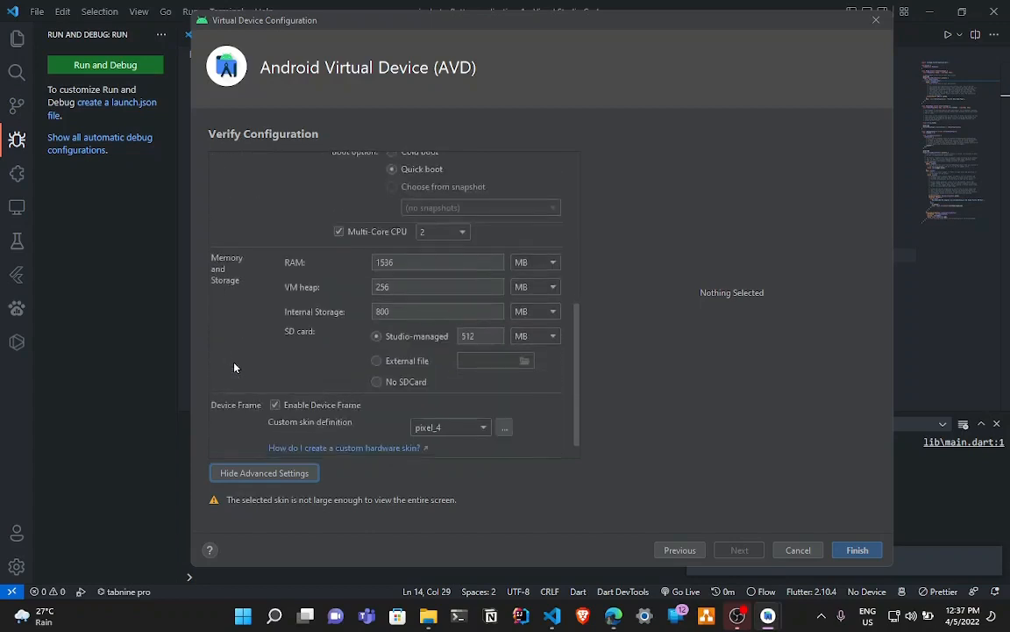
Finish creating the Pixel 5 API 30 virtual device and launch it from the Device Manager.
left_click(858, 551)
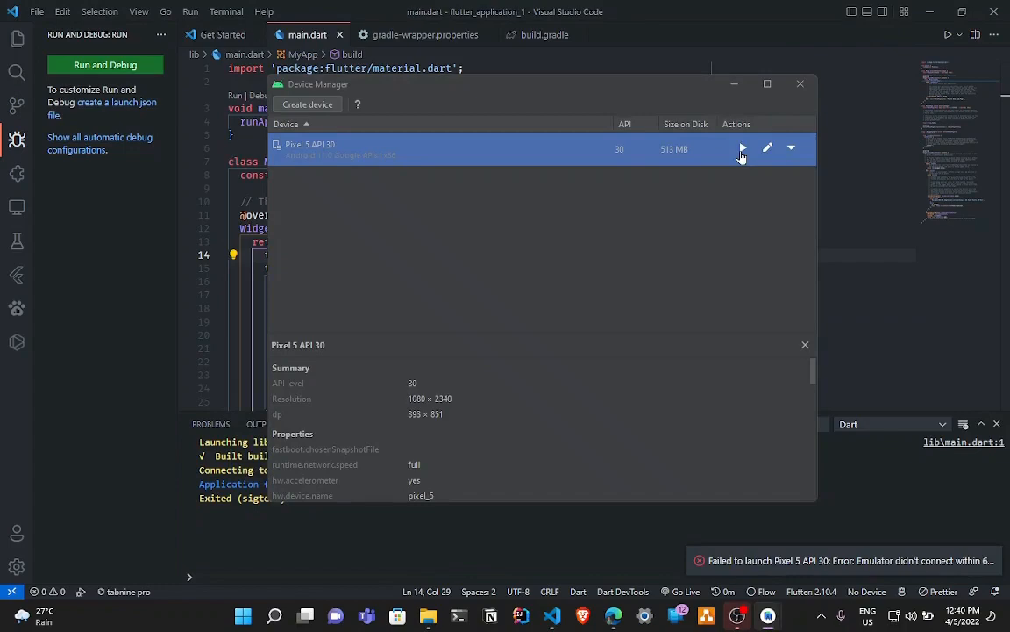
left_click(742, 151)
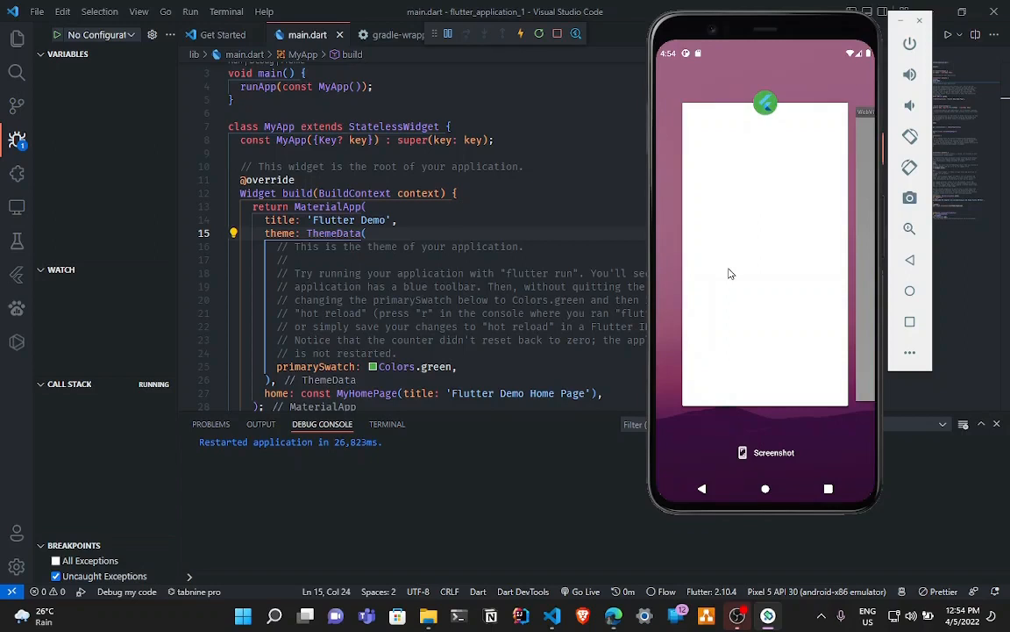
Bring the running Flutter demo app to the foreground in the emulator and raise its counter to 10.
left_click(728, 274)
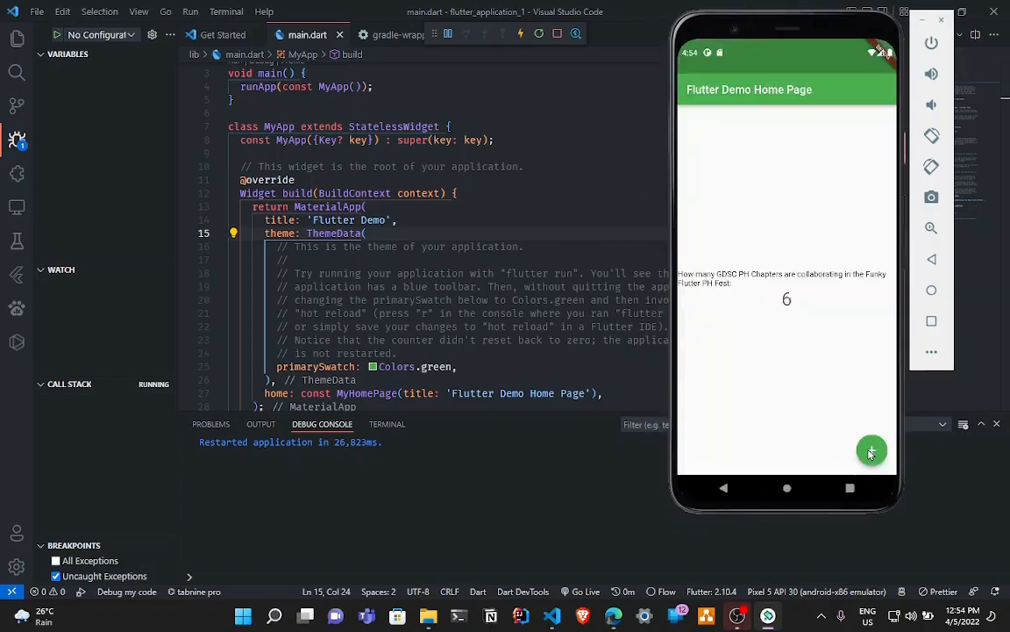
left_click(871, 451)
left_click(872, 451)
left_click(871, 452)
left_click(871, 452)
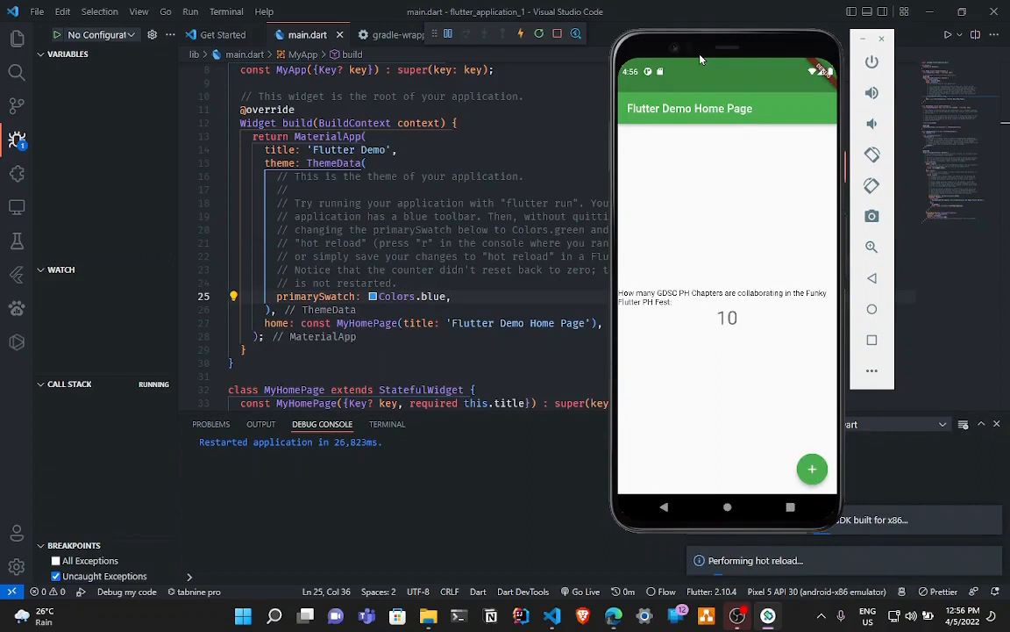
left_click_drag(701, 59, 685, 35)
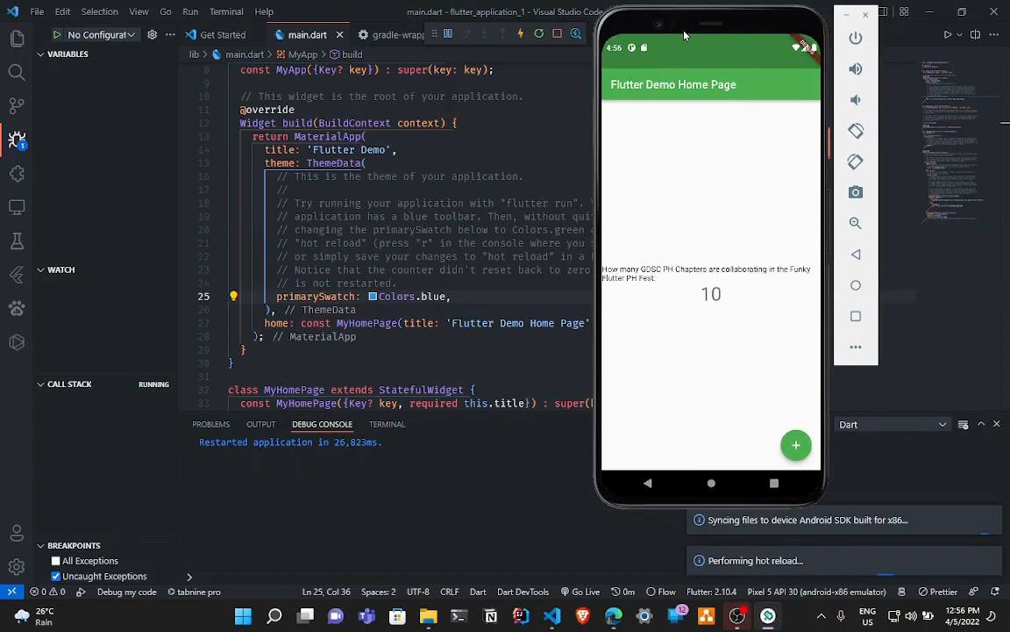
left_click_drag(685, 35, 697, 40)
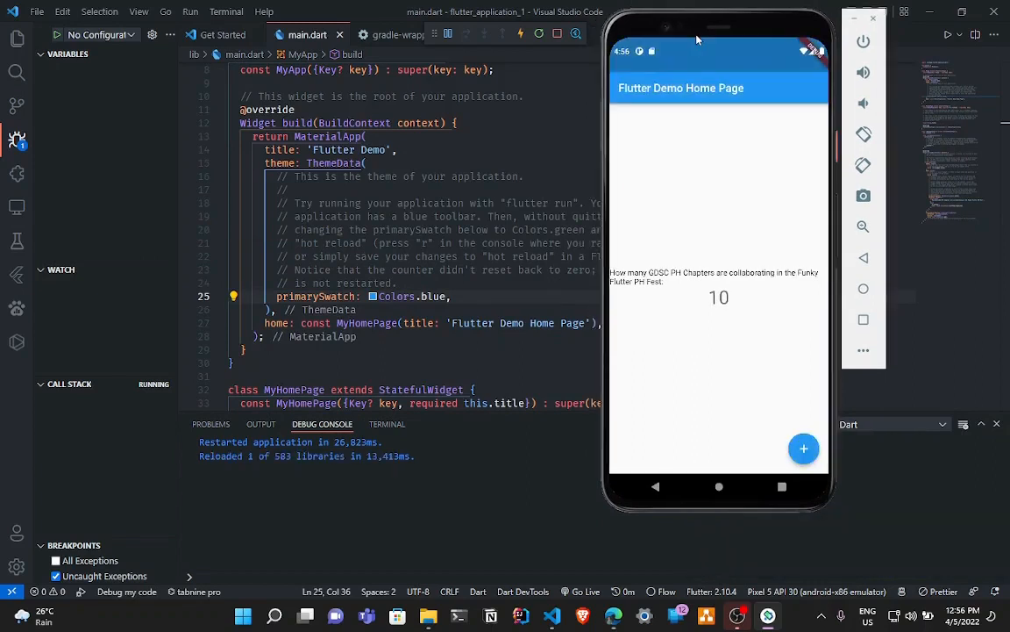